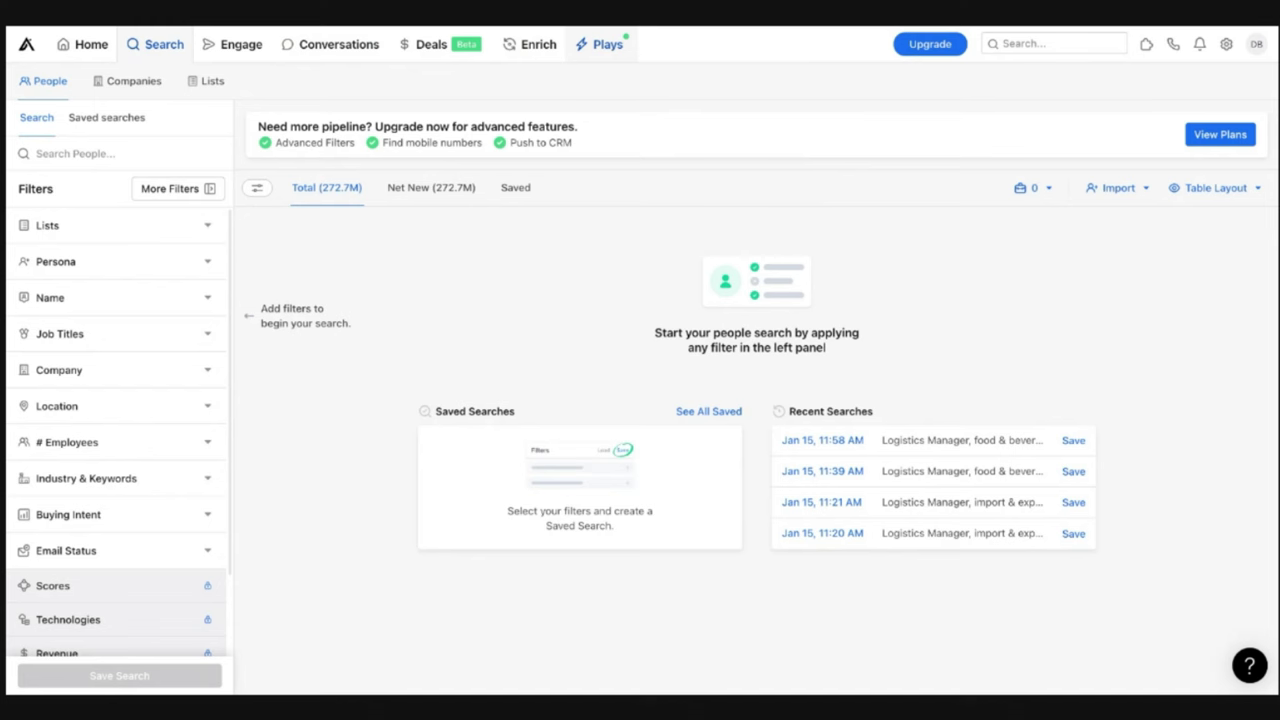
Step: View the company search and return to the people search
left_click(135, 52)
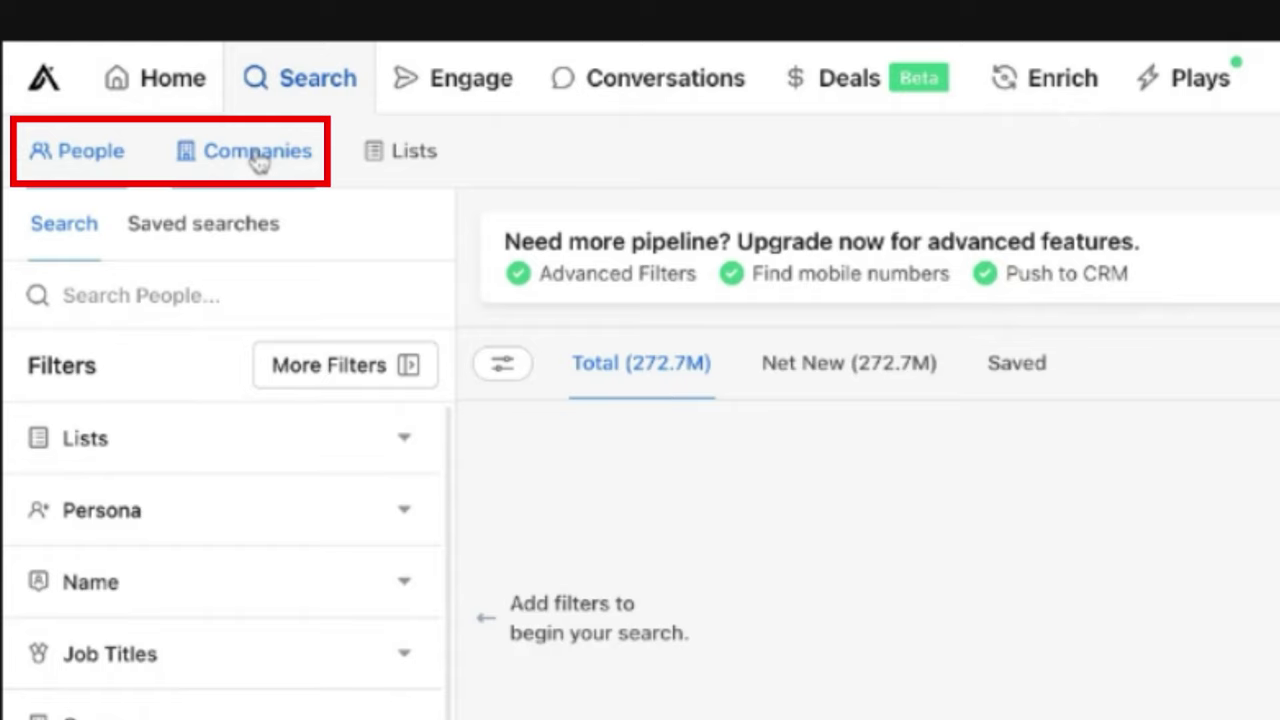
left_click(258, 160)
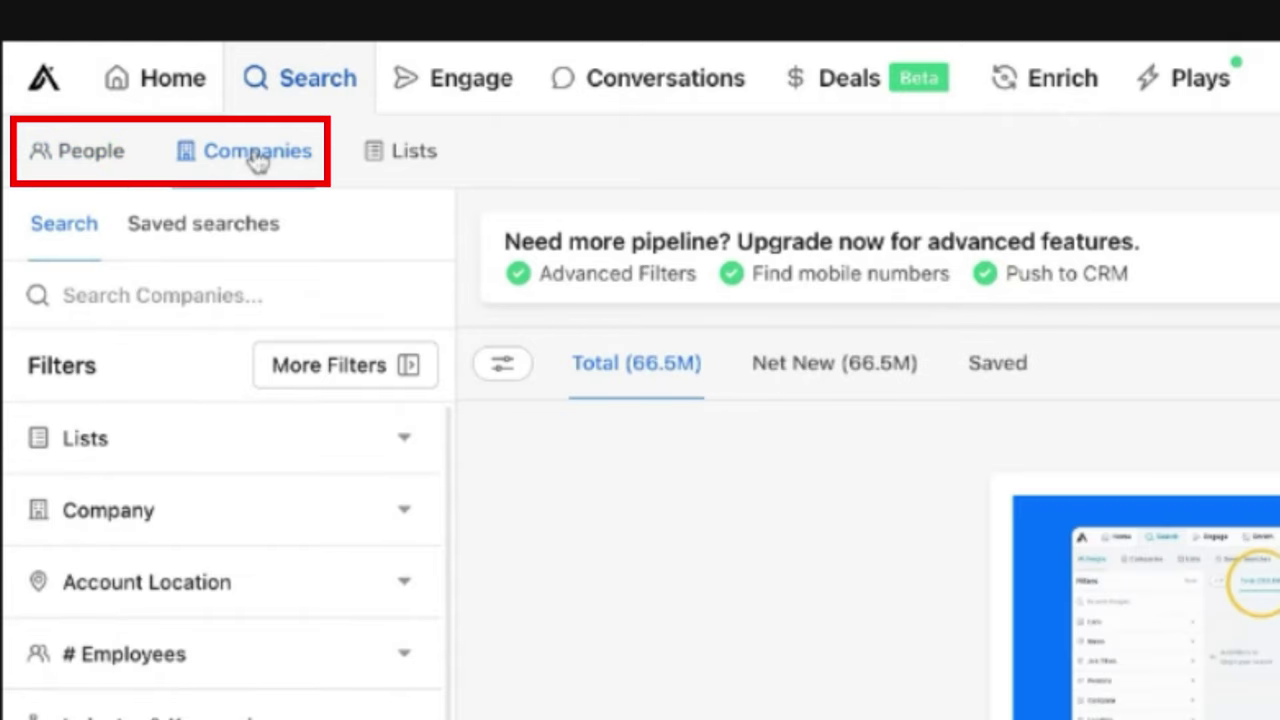
left_click(88, 170)
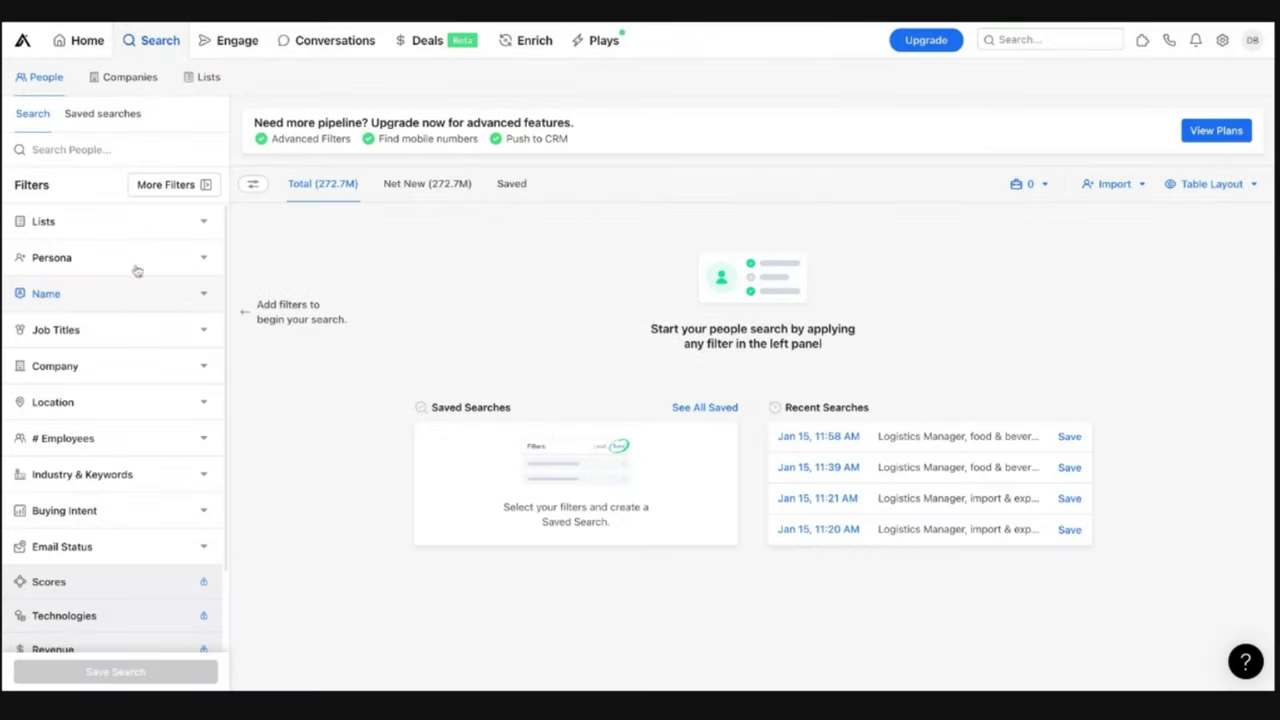
Step: Filter the people search by the job titles logistics manager and shipping manager
left_click(133, 338)
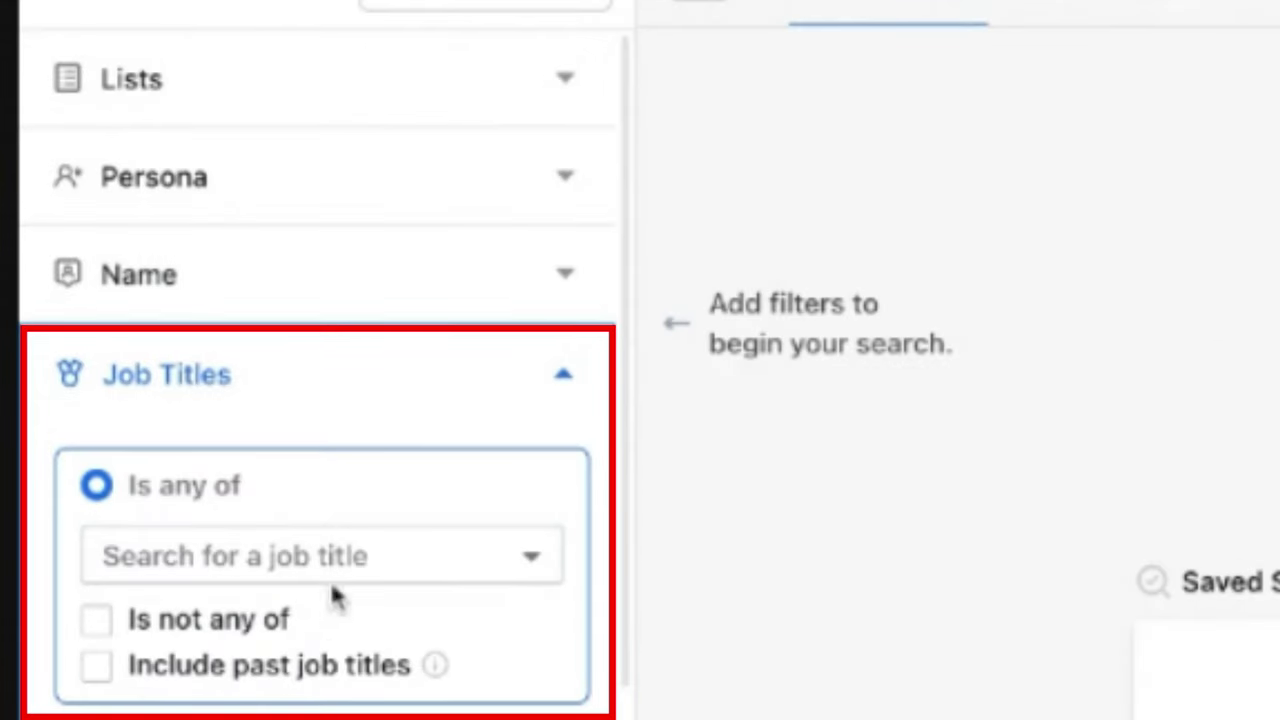
left_click(337, 558)
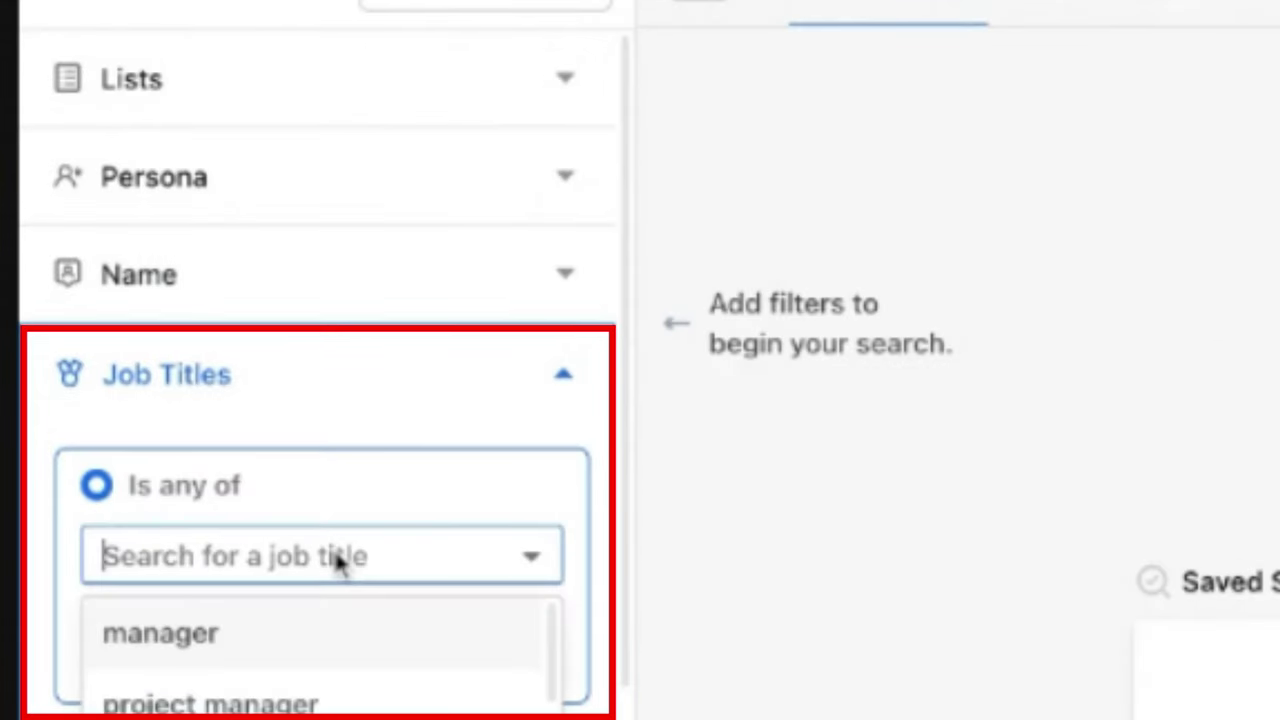
type("logistics")
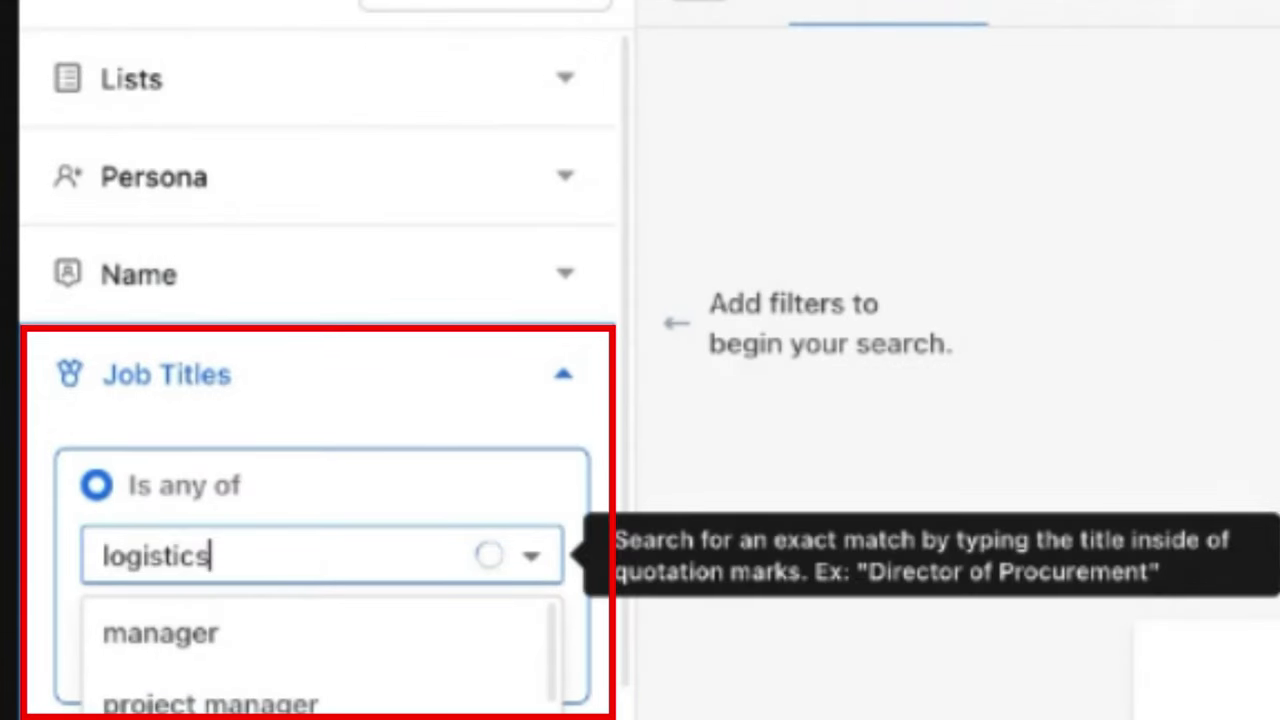
left_click(300, 645)
type("shippi")
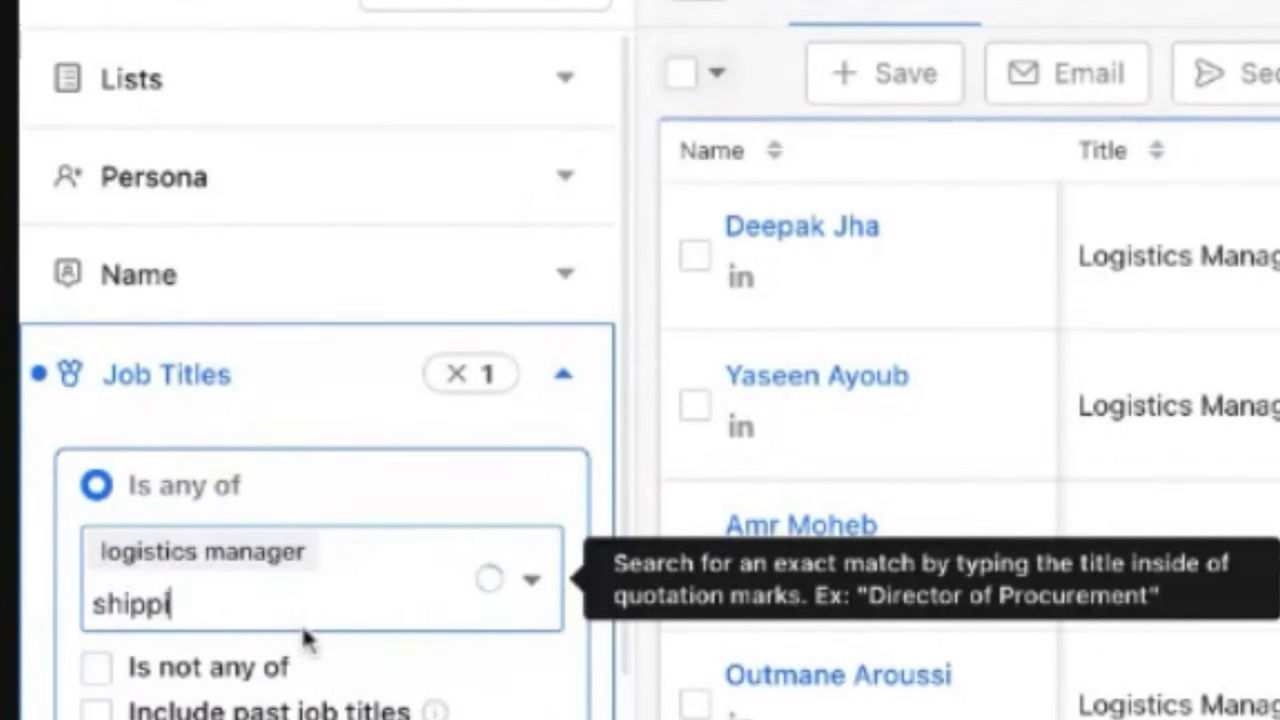
type("ng manager")
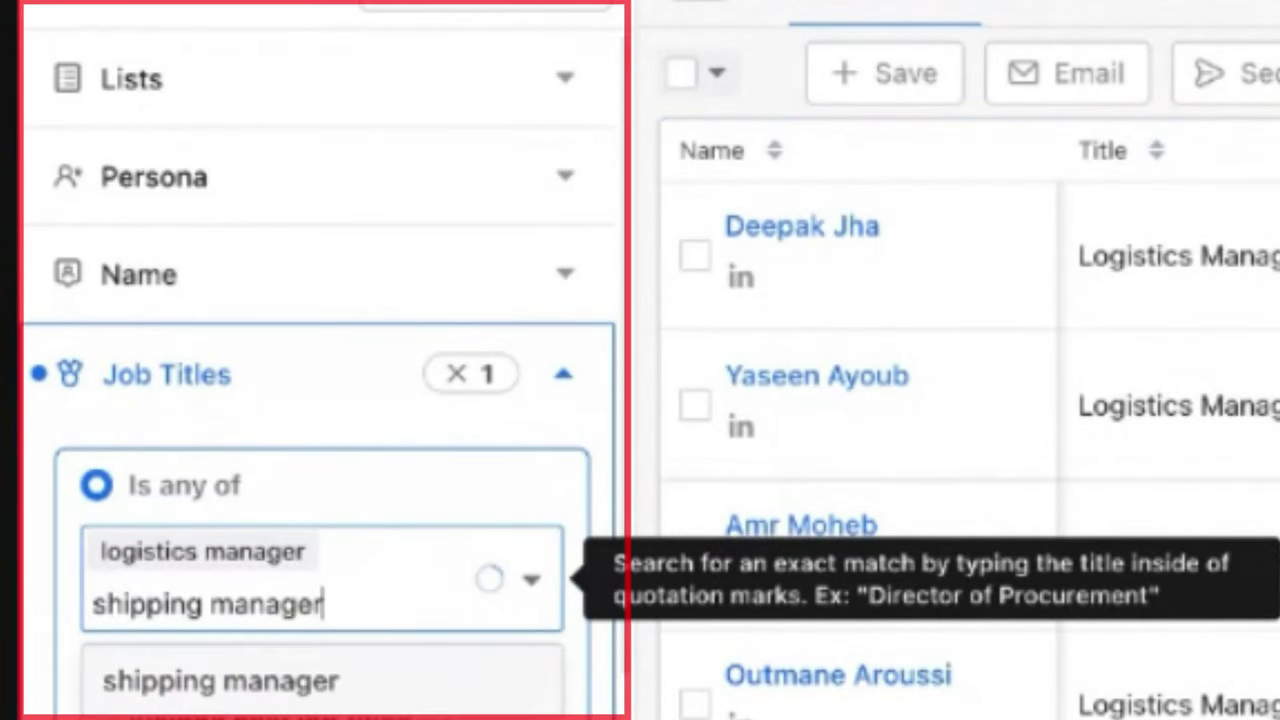
left_click(275, 682)
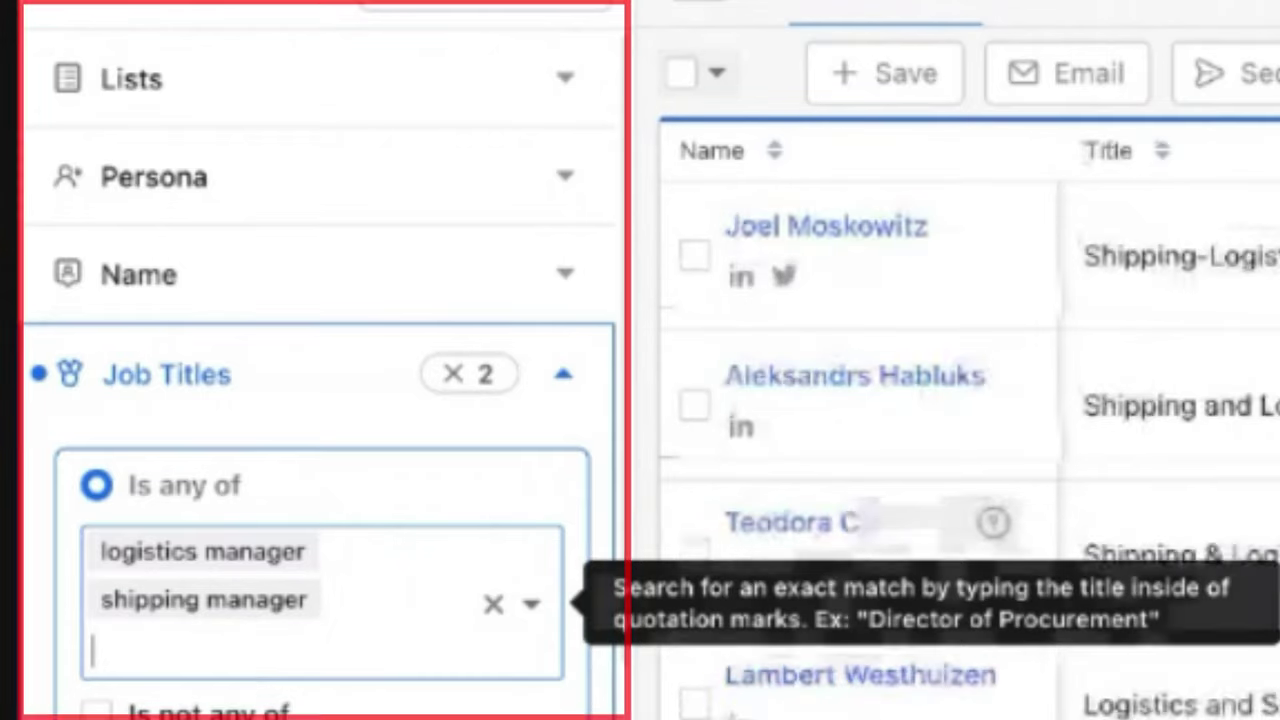
Step: Add United States as the person location filter
scroll(300, 500, "down", 1)
scroll(534, 650, "down", 10)
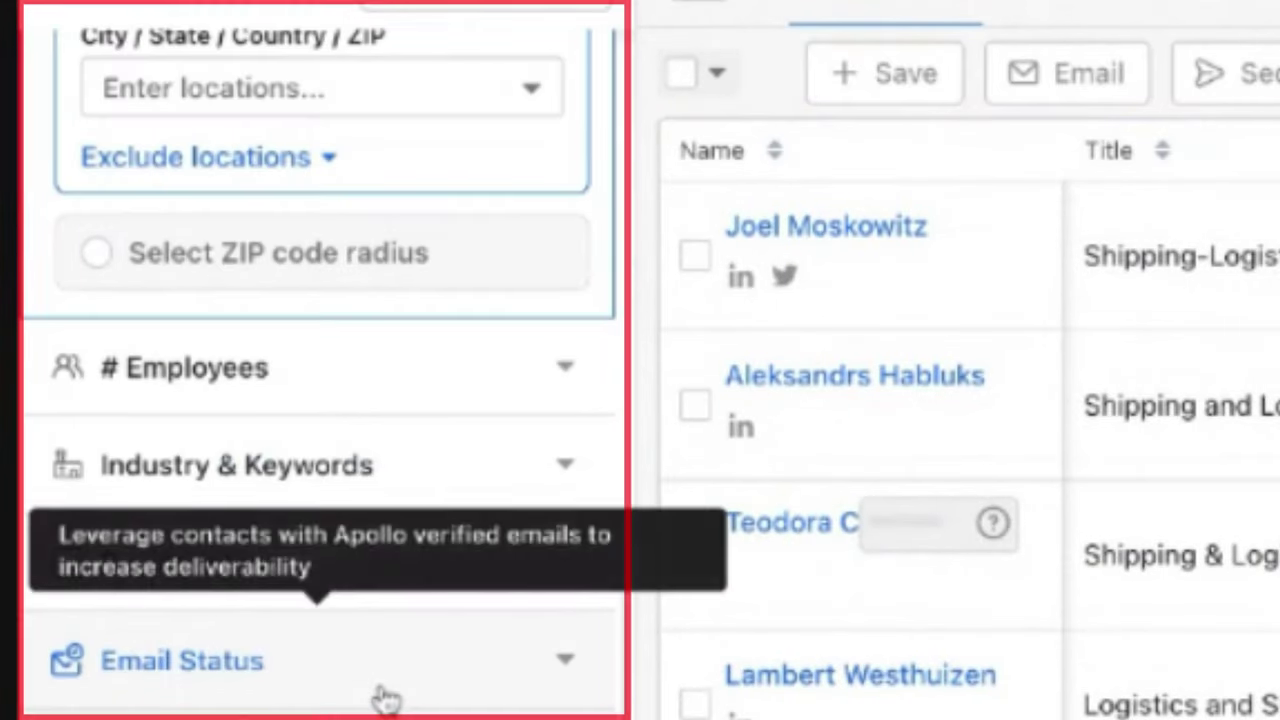
left_click(308, 92)
left_click(272, 186)
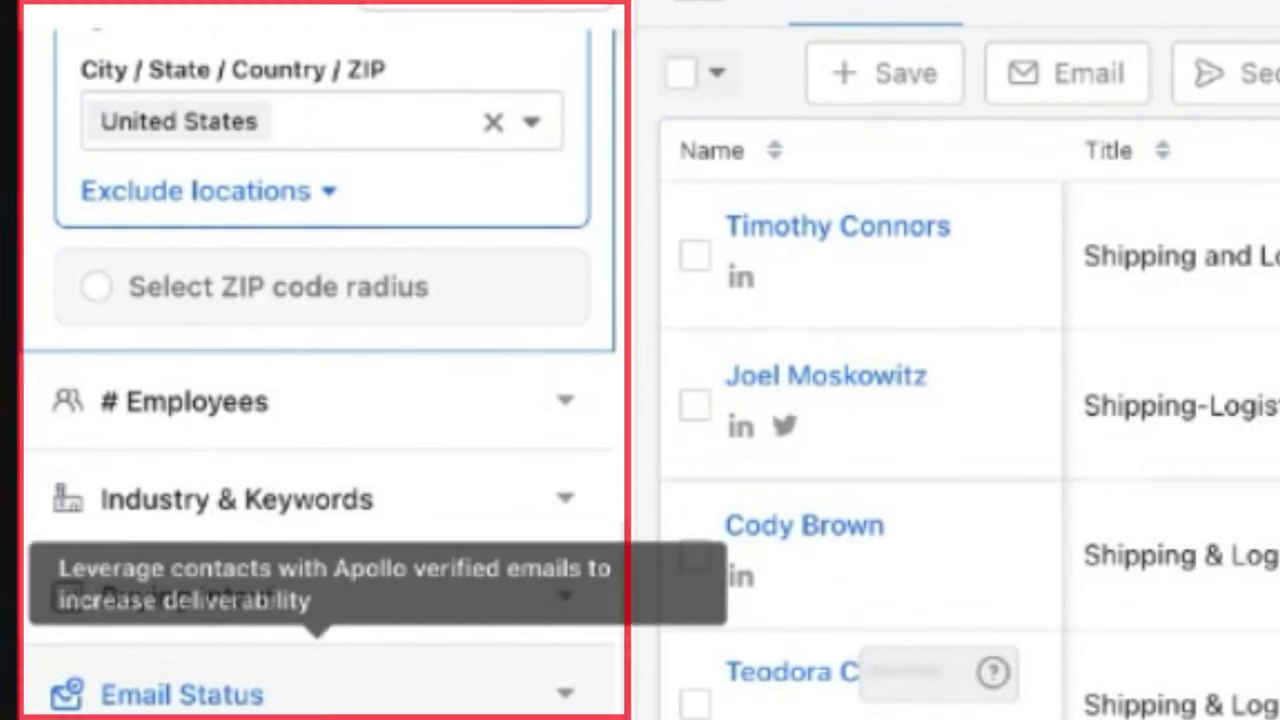
Step: Restrict the people search to the food production industry
left_click(563, 512)
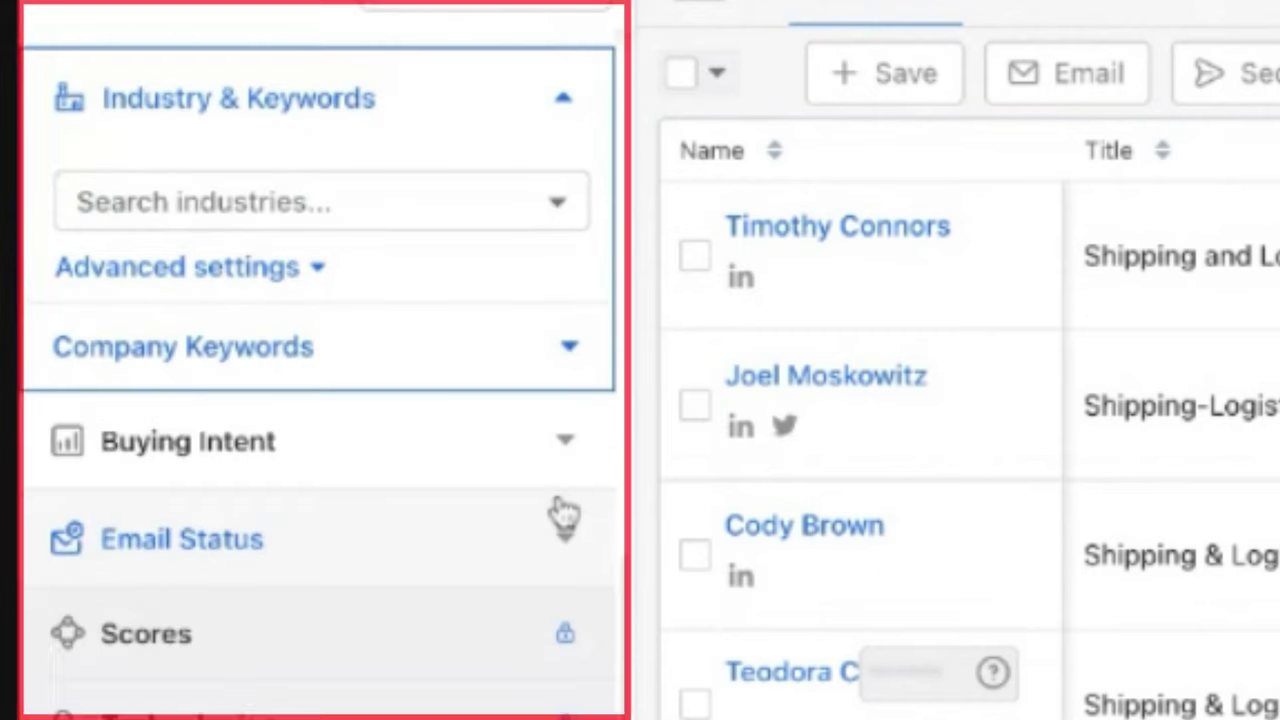
left_click(334, 203)
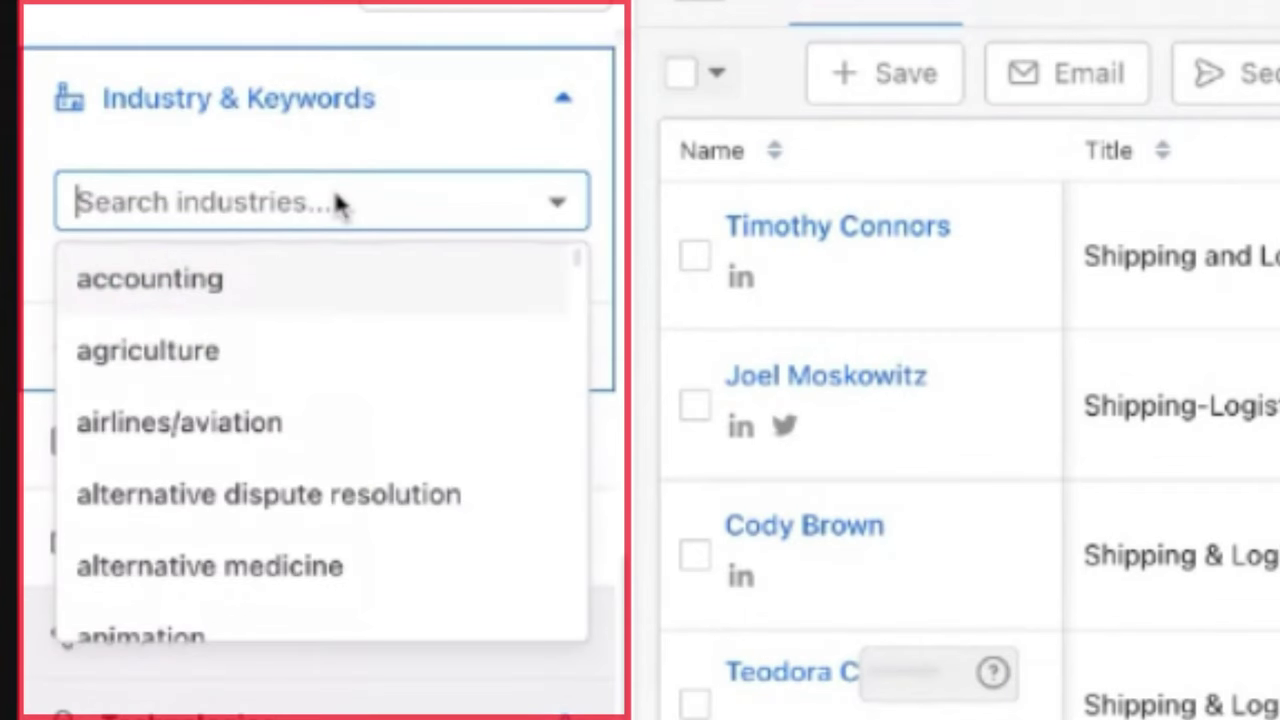
type("produ")
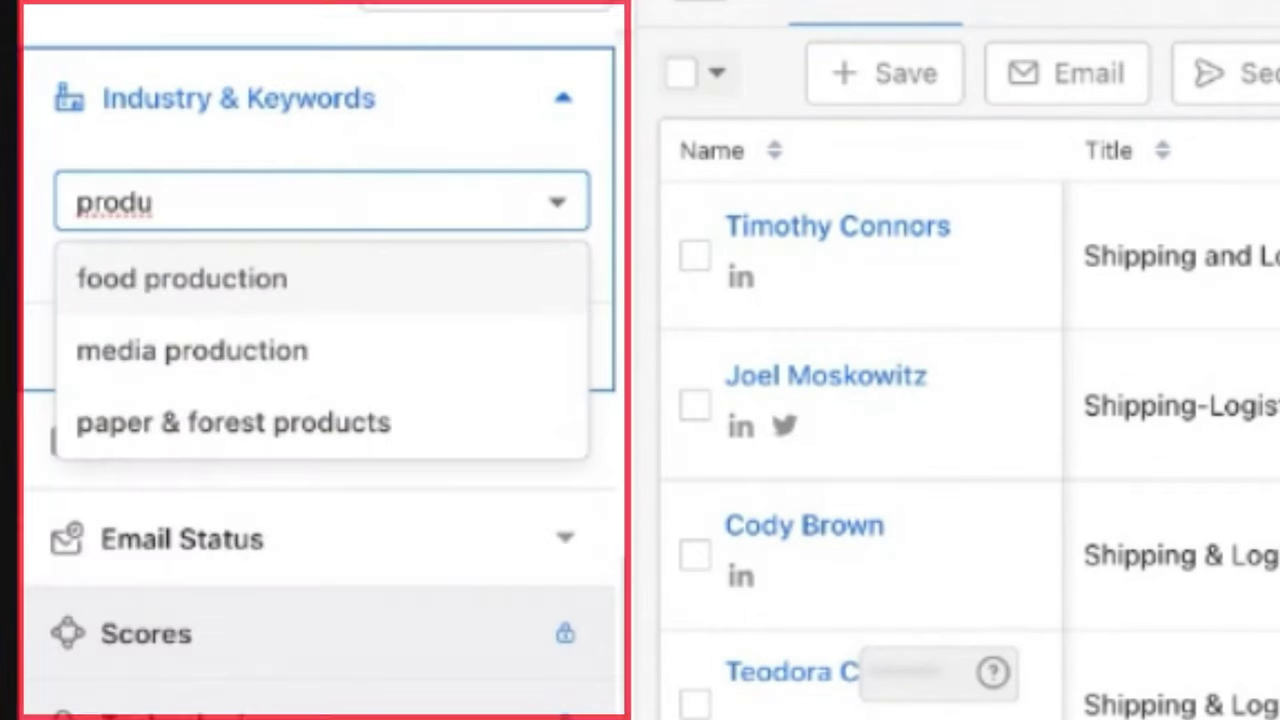
left_click(268, 280)
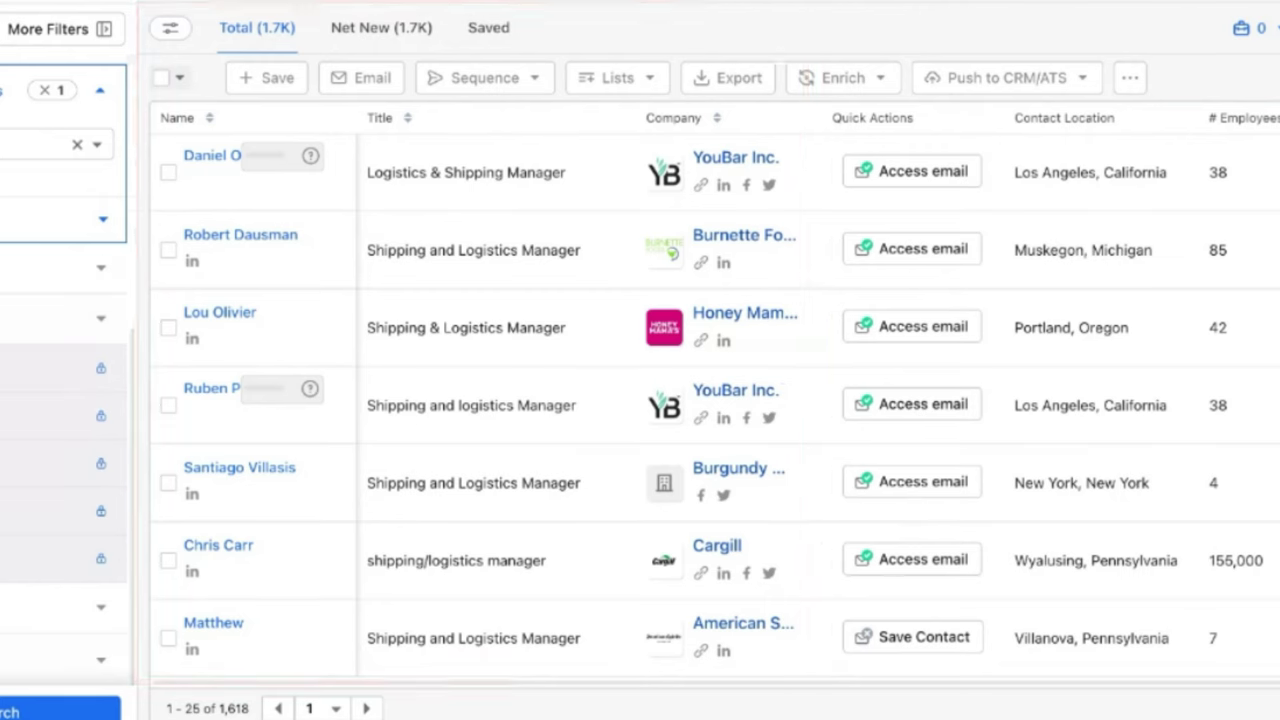
scroll(360, 175, "down", 1)
scroll(393, 199, "up", 1)
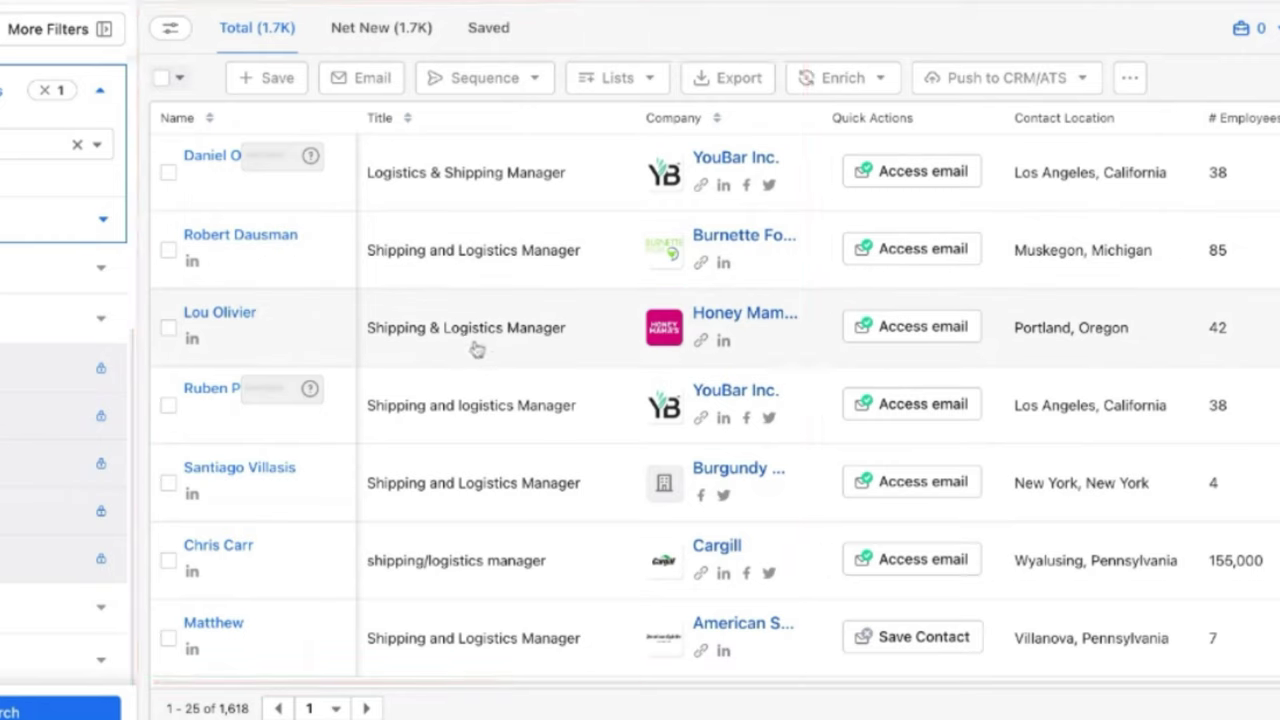
scroll(480, 369, "down", 1)
scroll(480, 369, "down", 1)
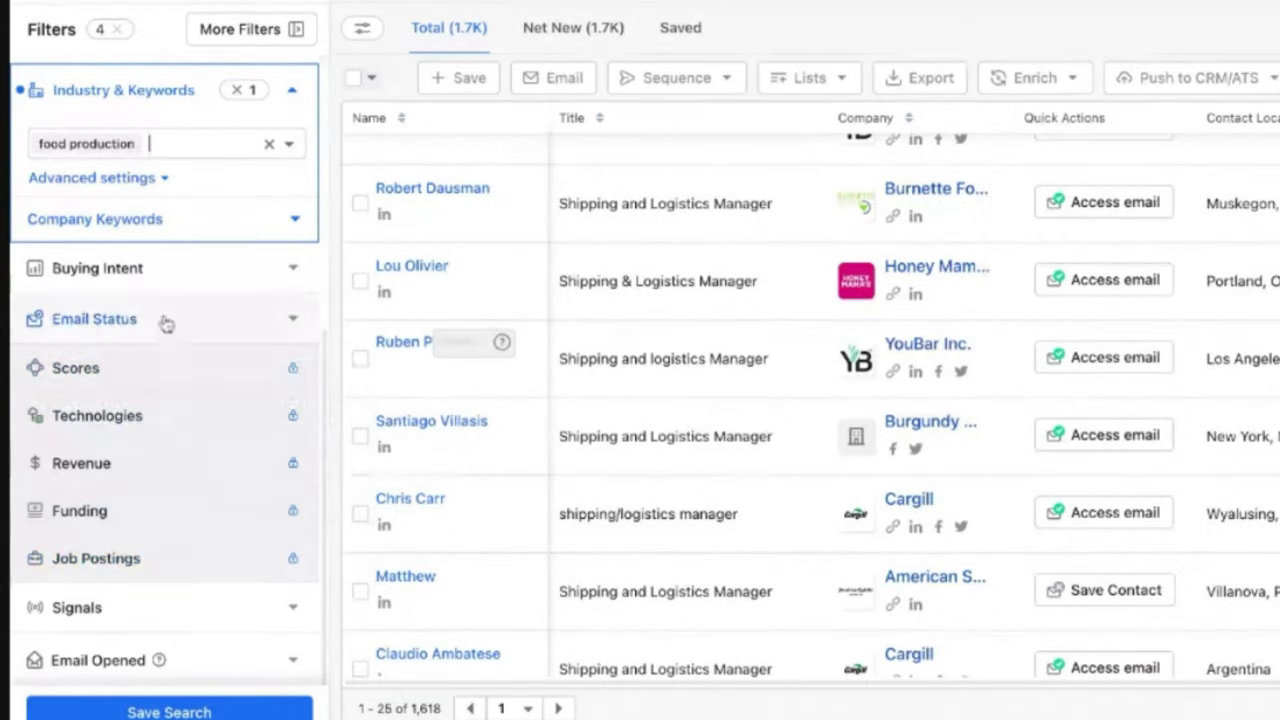
Step: Limit the number of employees to the predefined ranges 11-20, 21-50, 51-100, 101-200 and 201-500
scroll(171, 289, "up", 3)
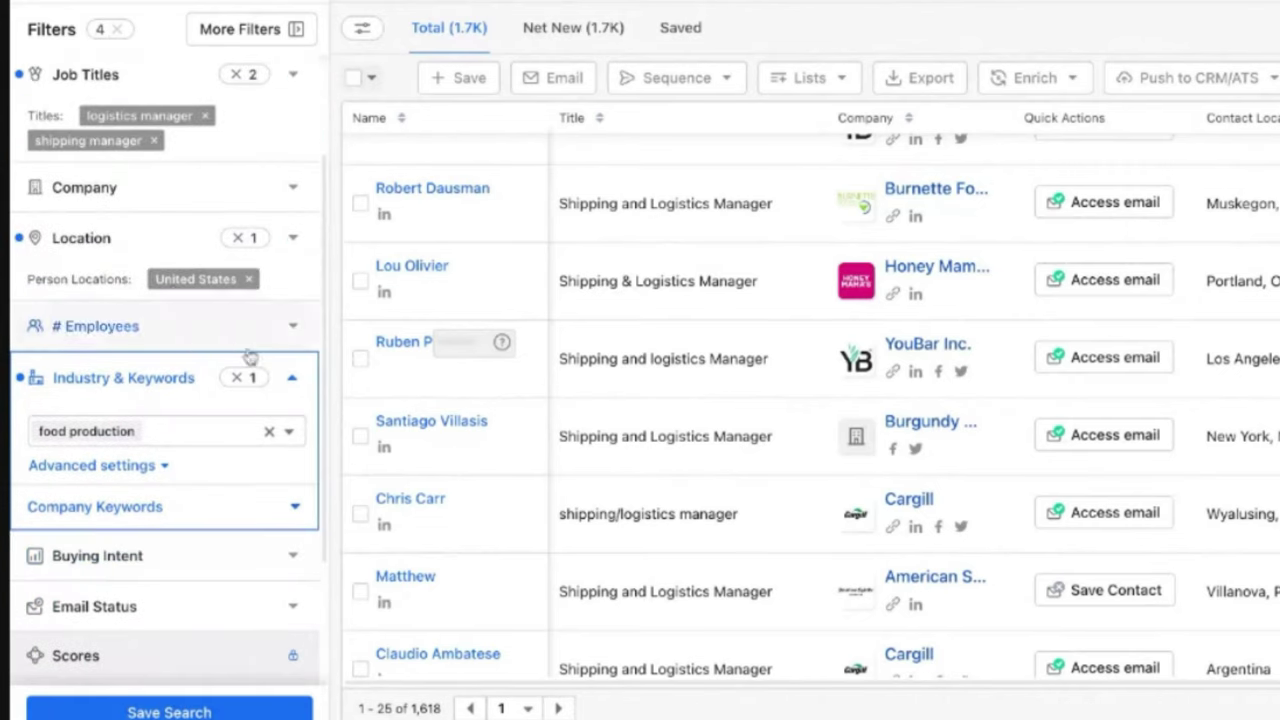
left_click(294, 332)
scroll(222, 432, "down", 2)
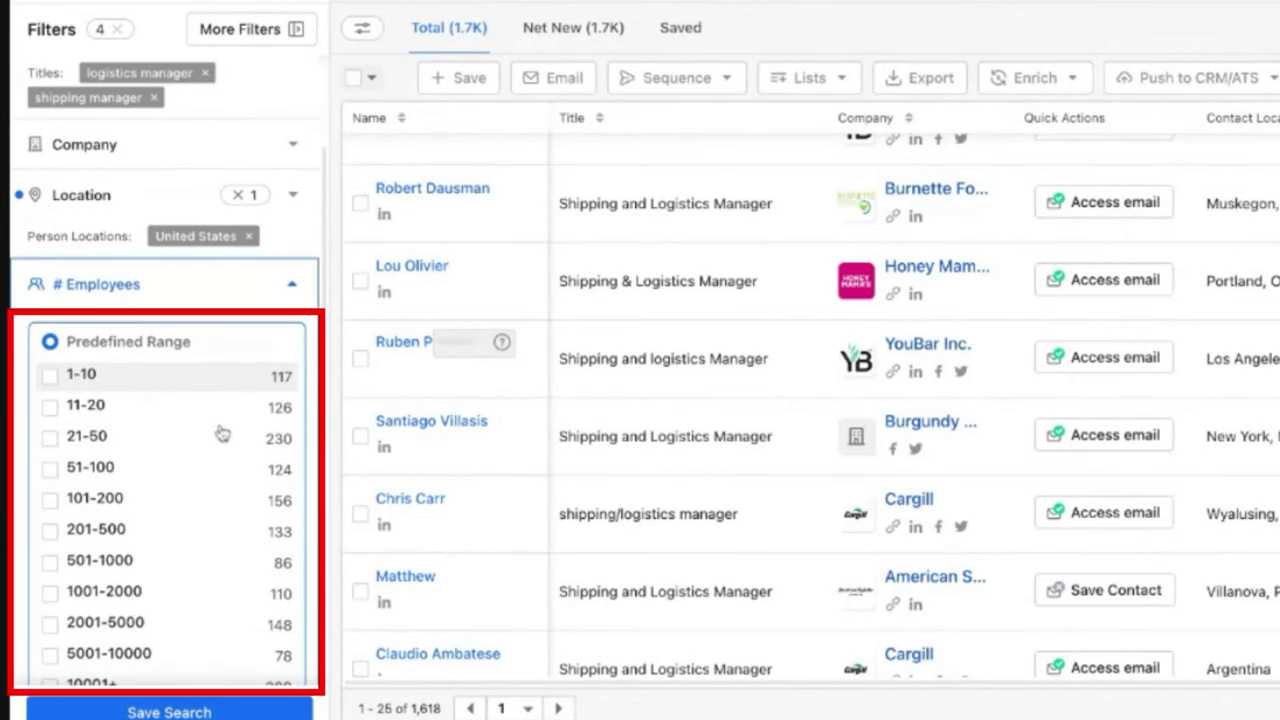
scroll(222, 432, "down", 1)
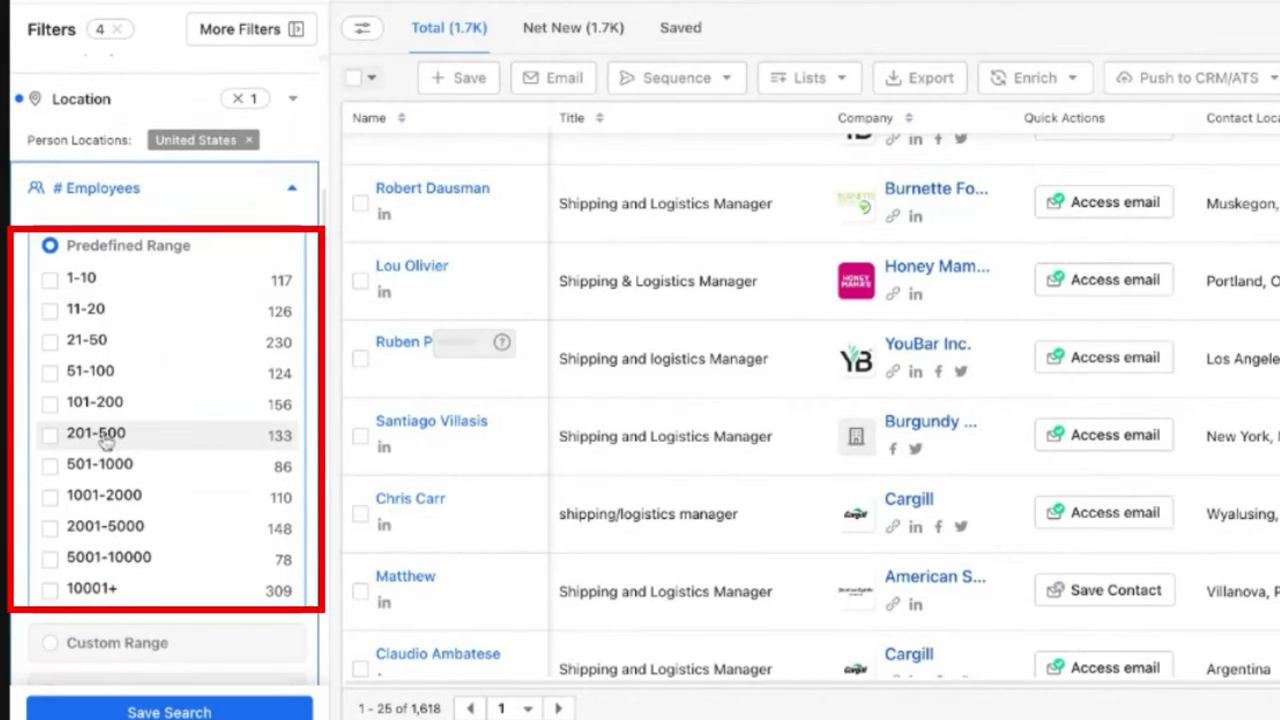
left_click(50, 434)
left_click(50, 404)
left_click(50, 372)
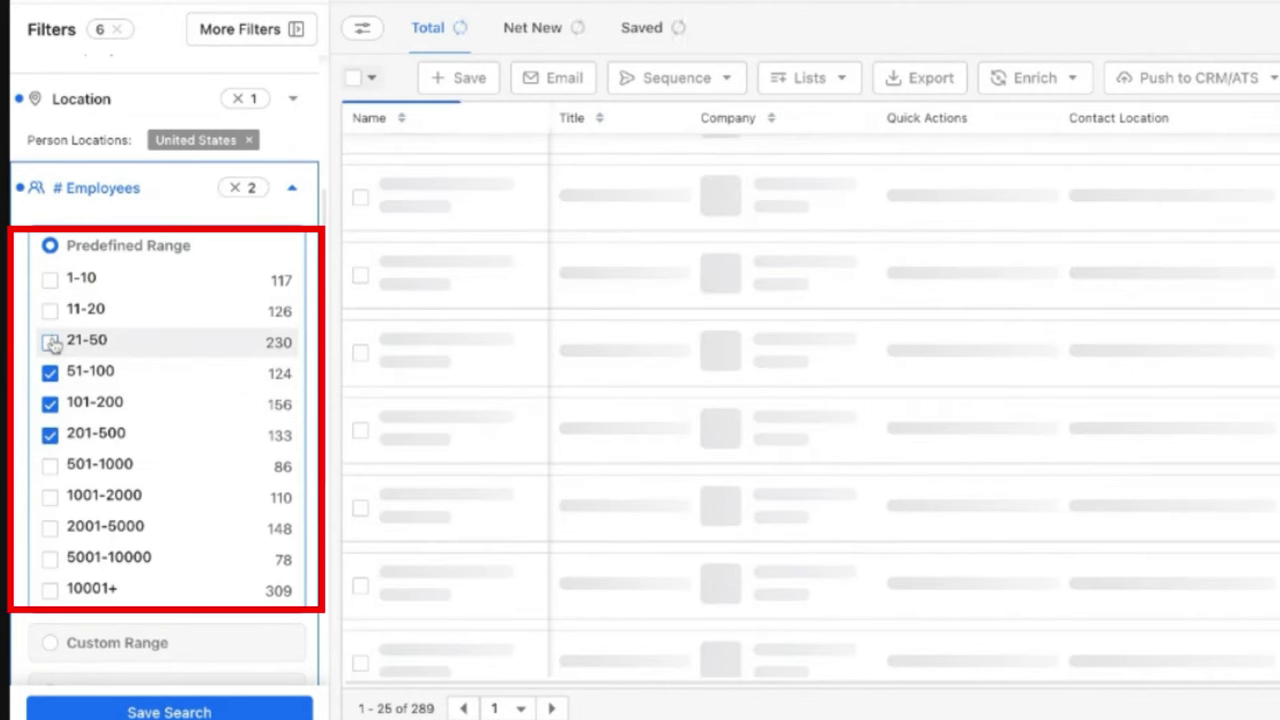
left_click(50, 342)
left_click(50, 311)
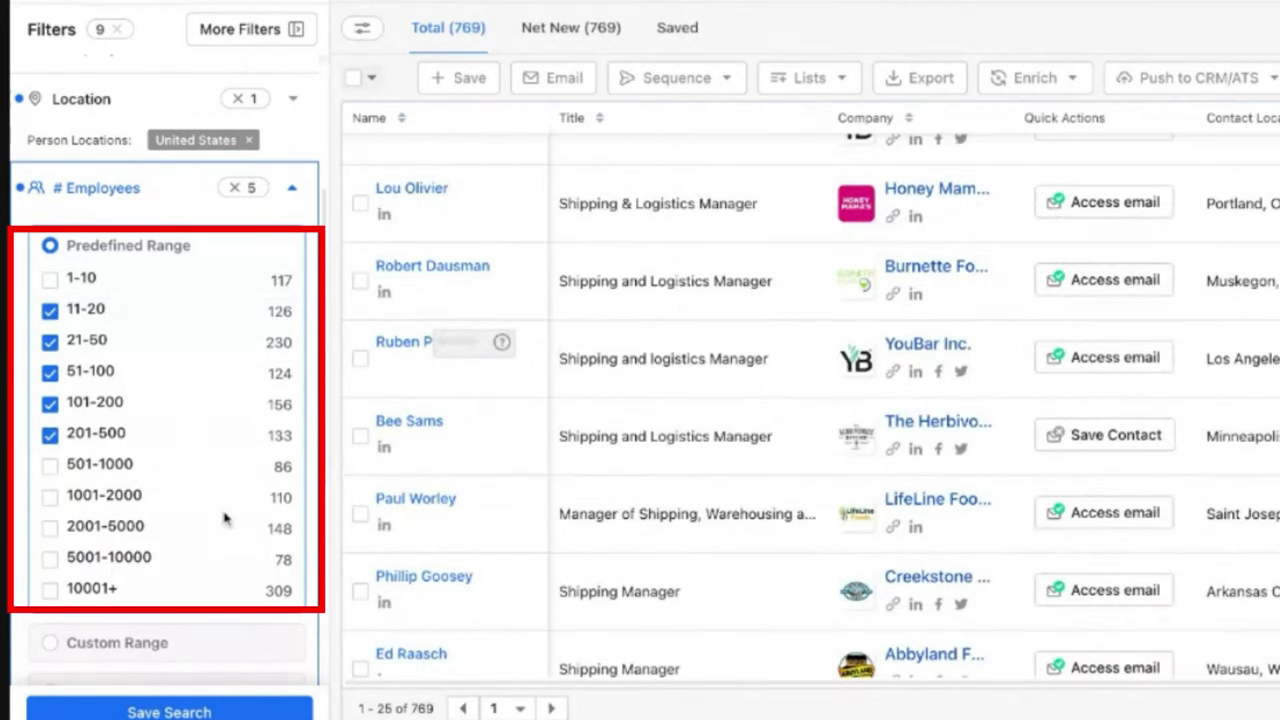
left_click(299, 194)
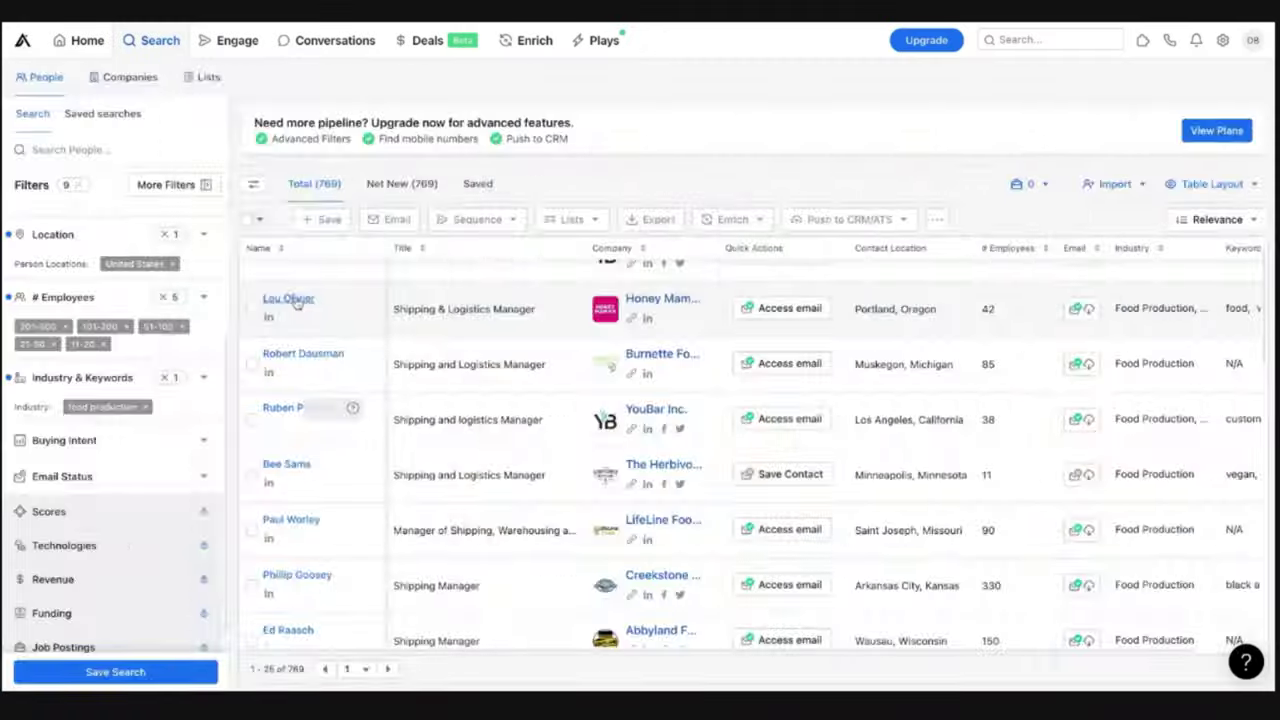
Step: Open the Honey Mama's company profile from the results and examine its job postings, funding rounds and overview insights
left_click(289, 298)
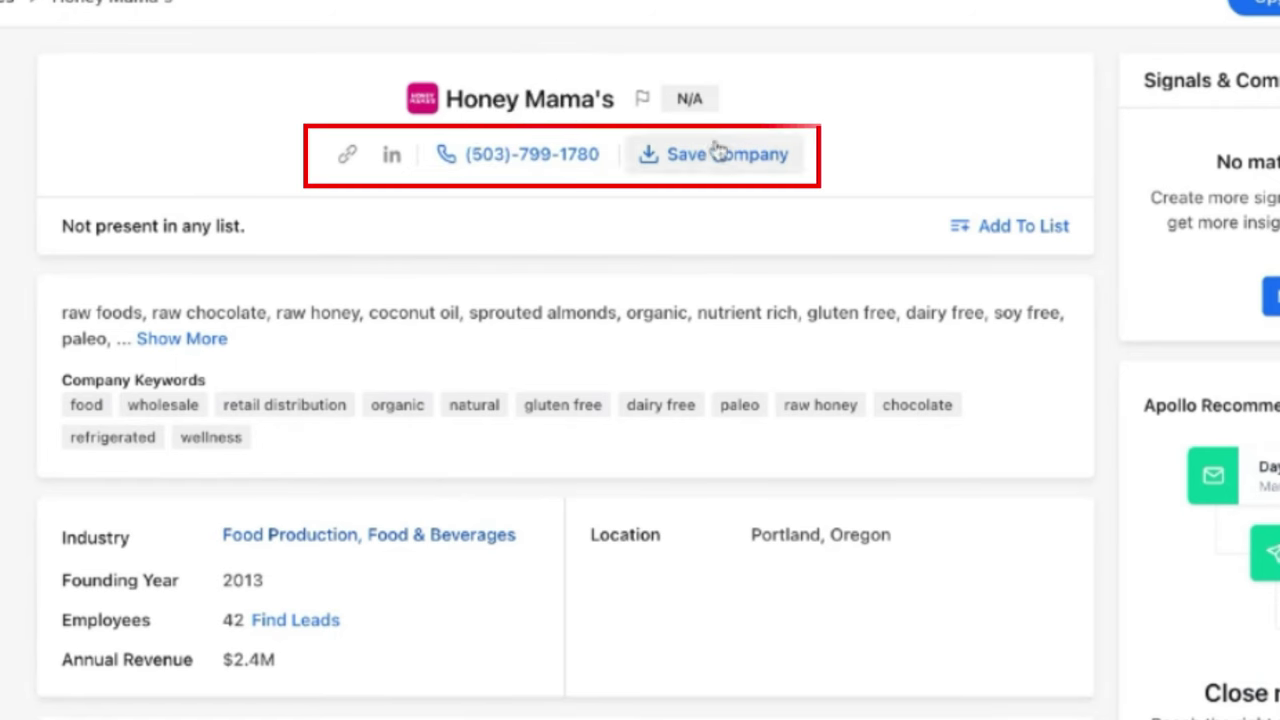
scroll(637, 525, "down", 1)
scroll(637, 525, "down", 8)
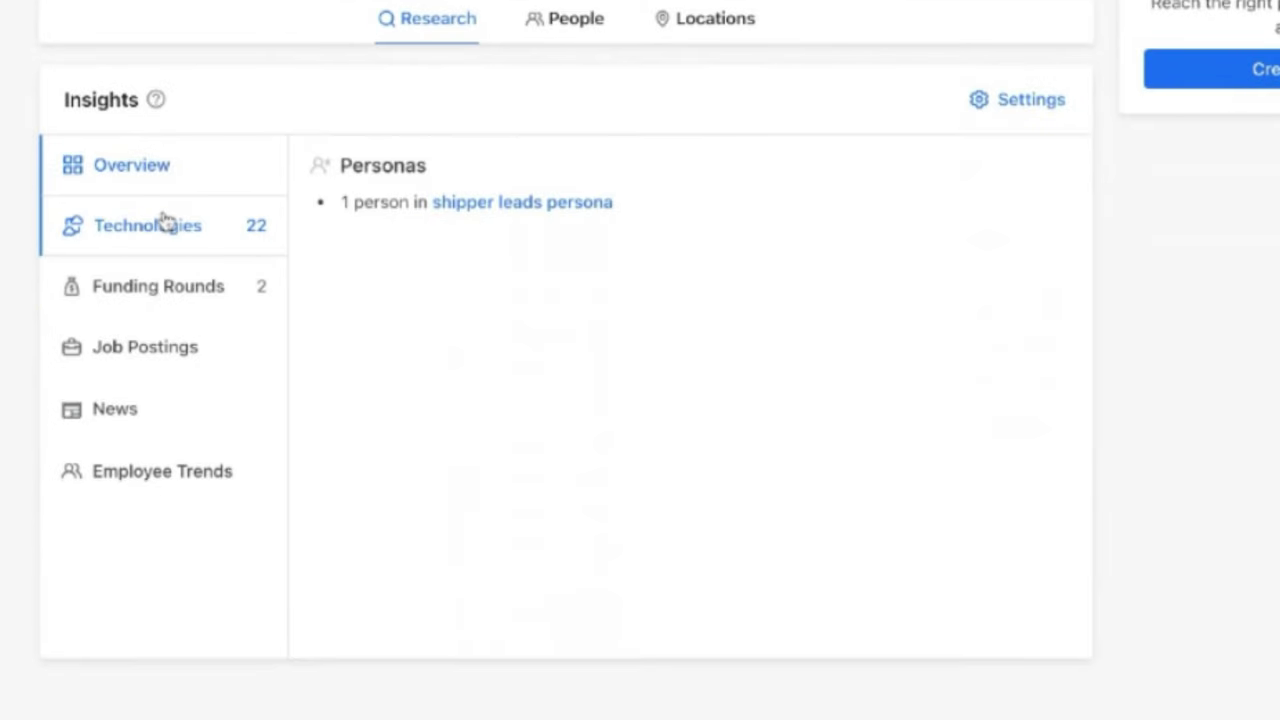
left_click(134, 410)
left_click(147, 356)
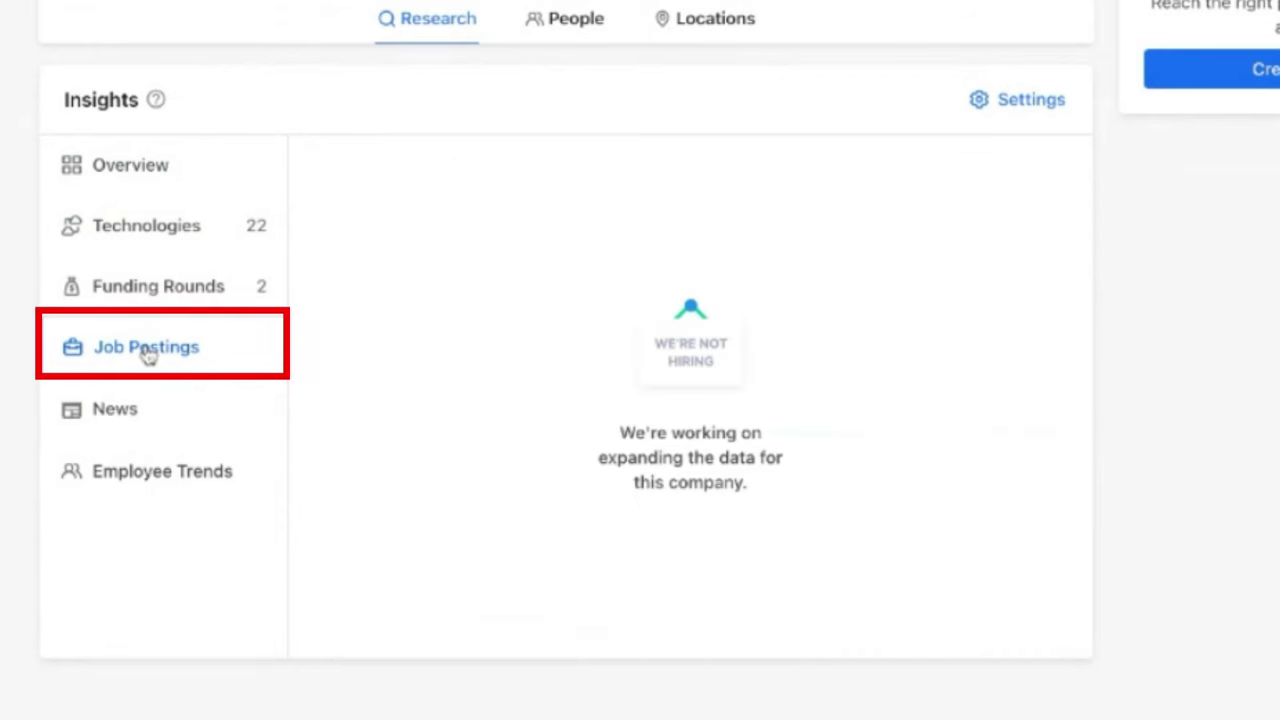
left_click(159, 289)
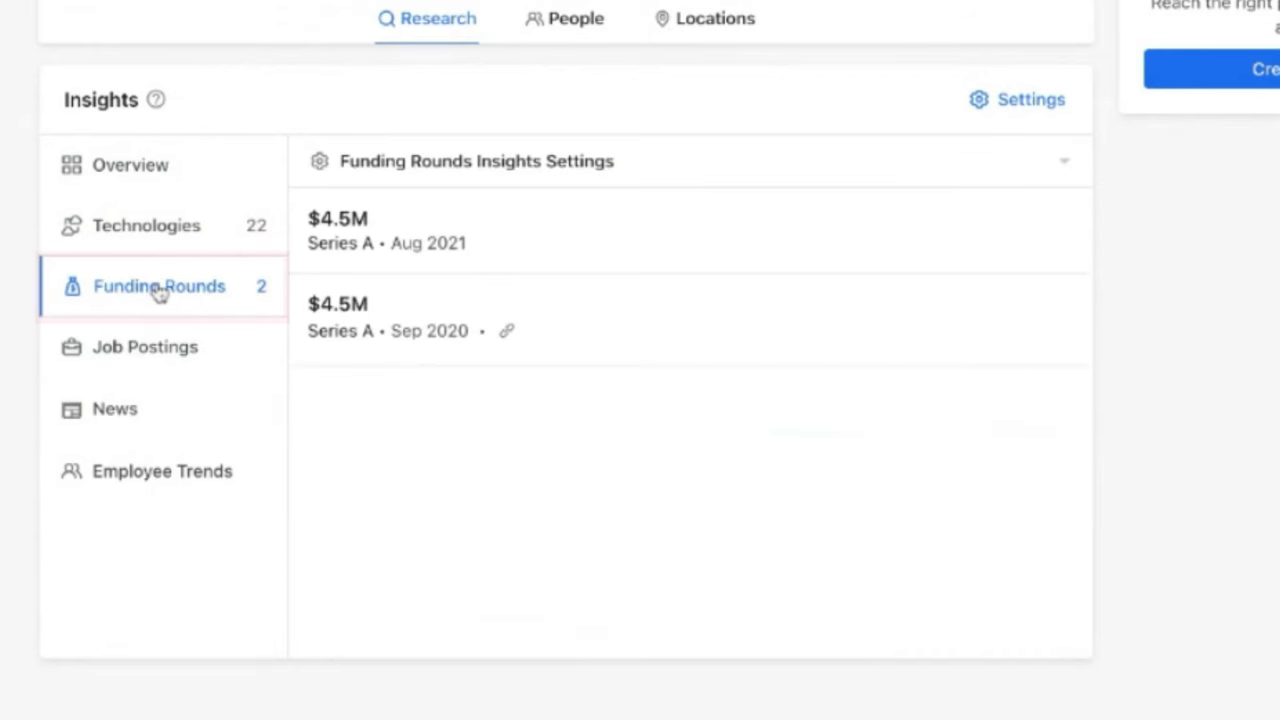
left_click(155, 171)
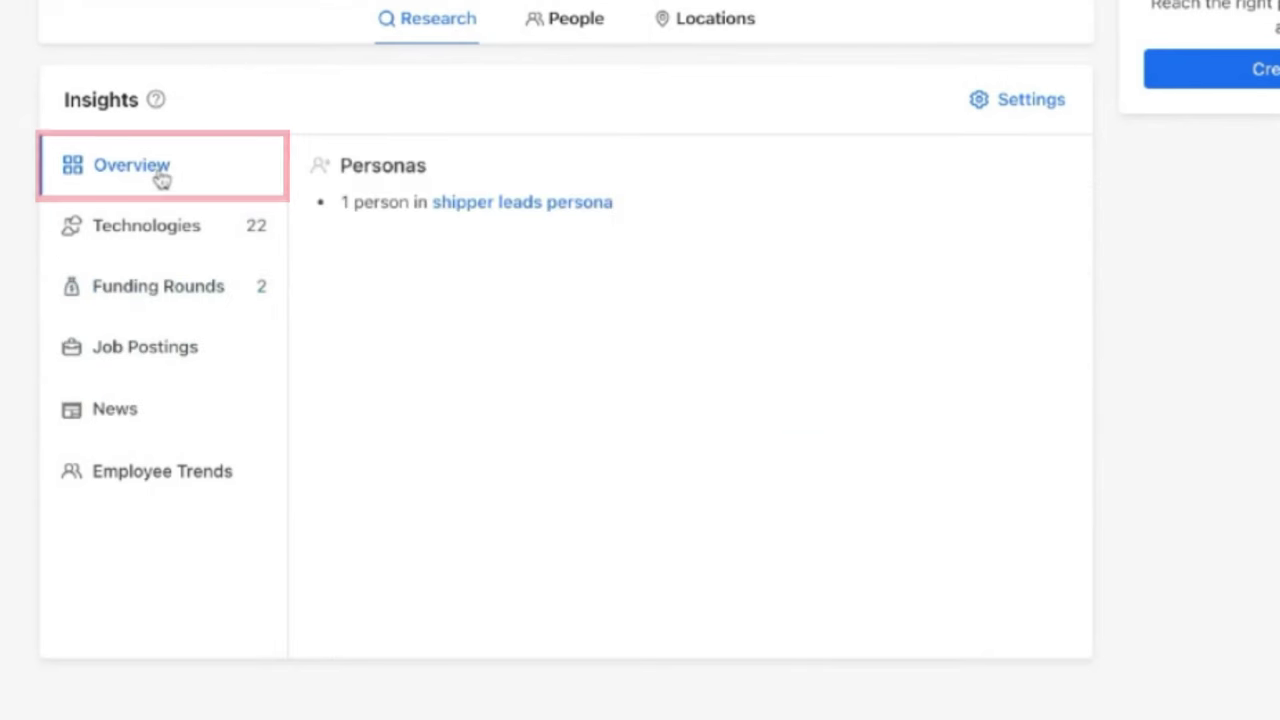
scroll(468, 532, "up", 3)
scroll(468, 532, "up", 5)
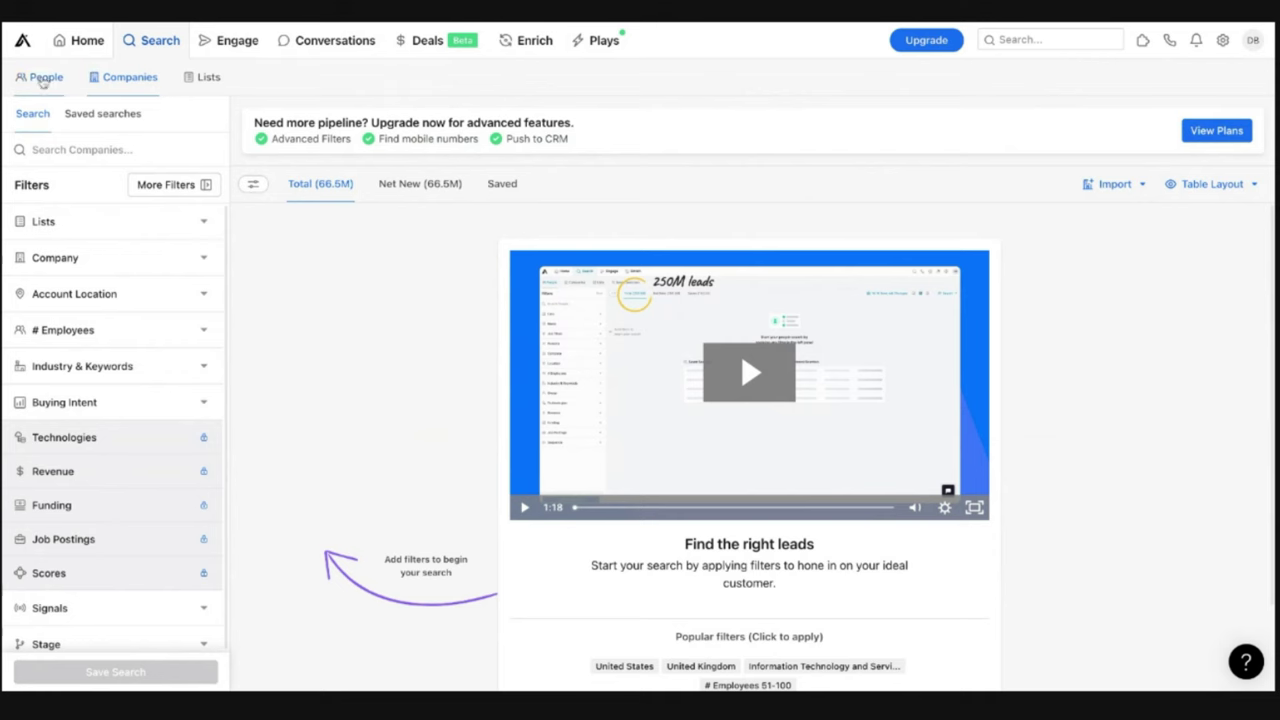
Step: Return to the people search and review the filters applied to it
left_click(46, 77)
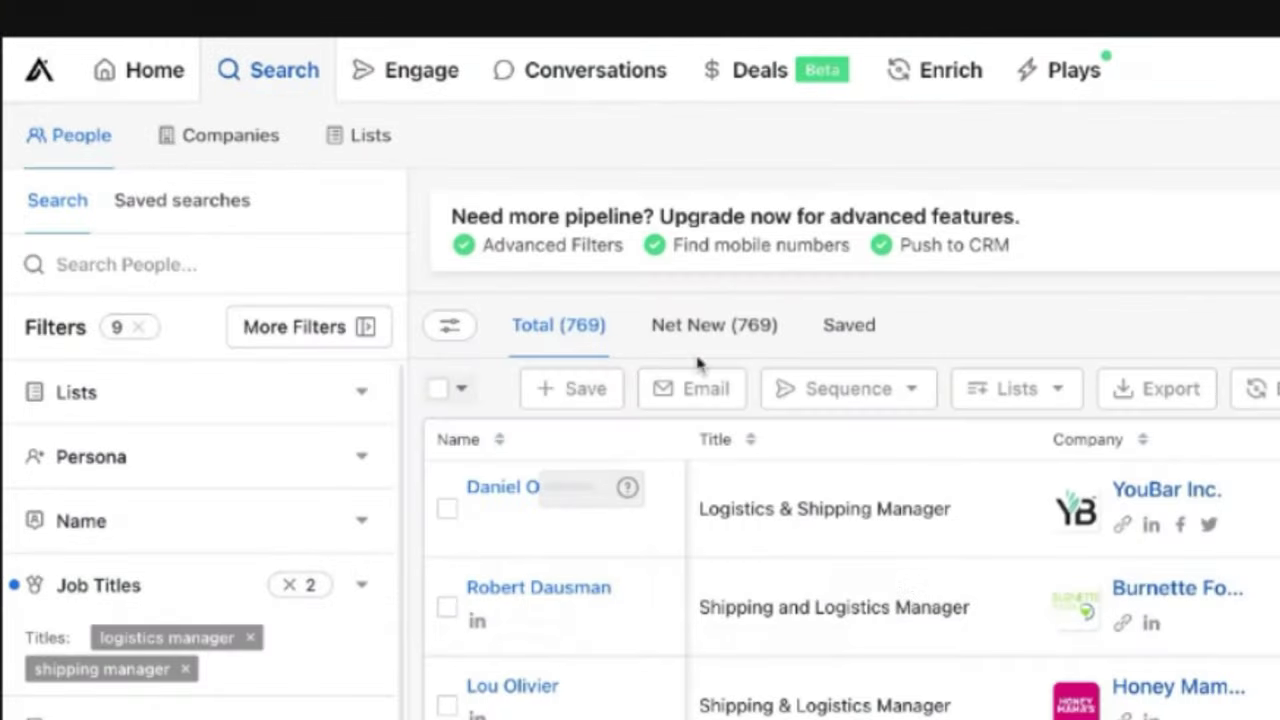
left_click(245, 48)
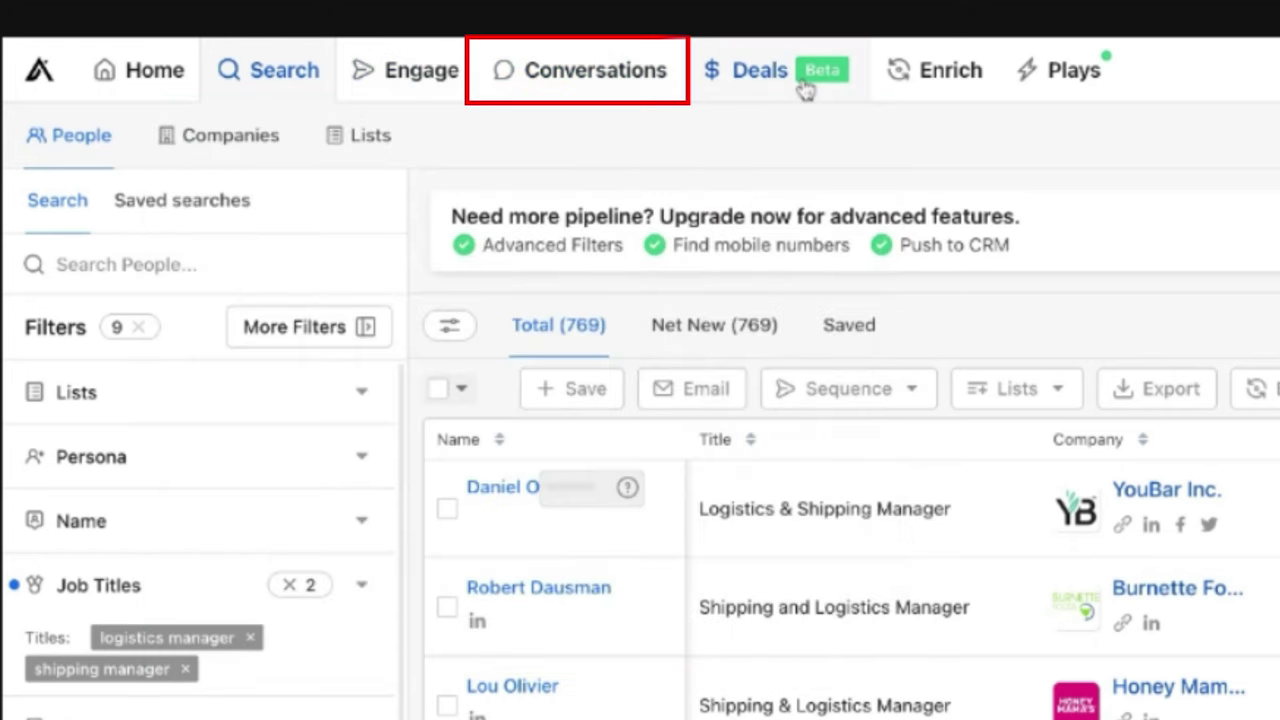
mouse_move(929, 94)
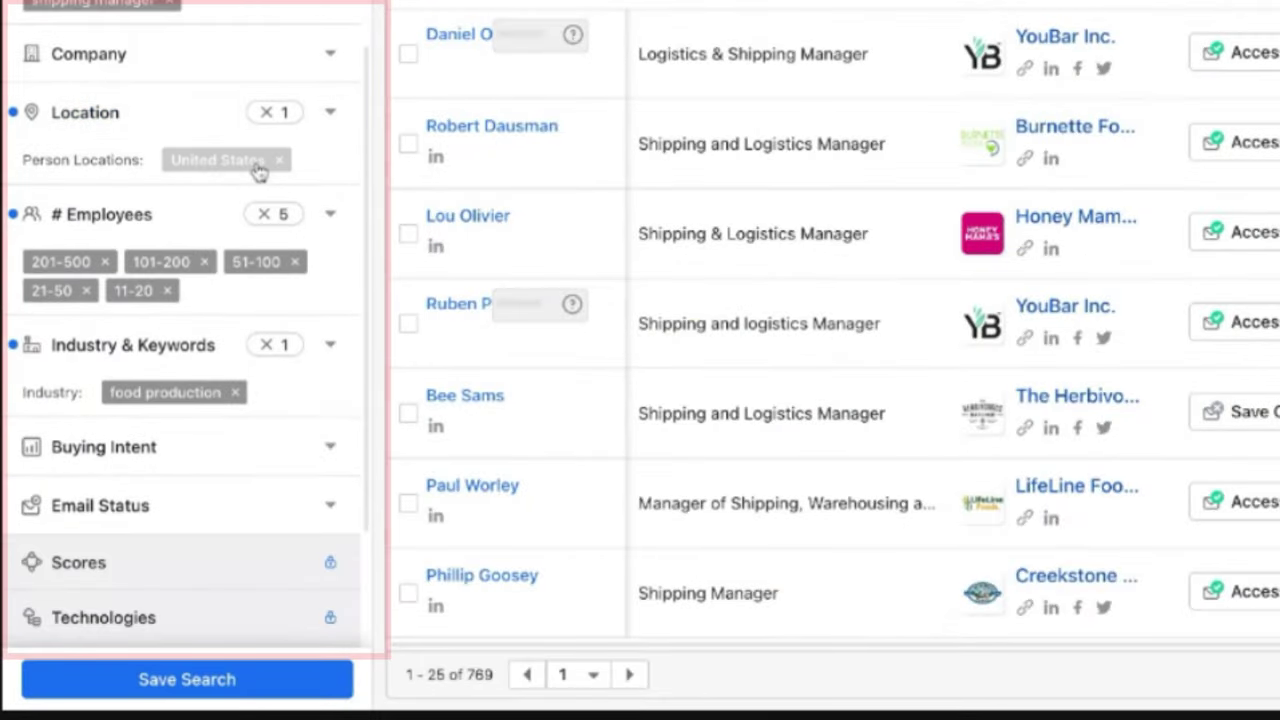
scroll(242, 207, "down", 1)
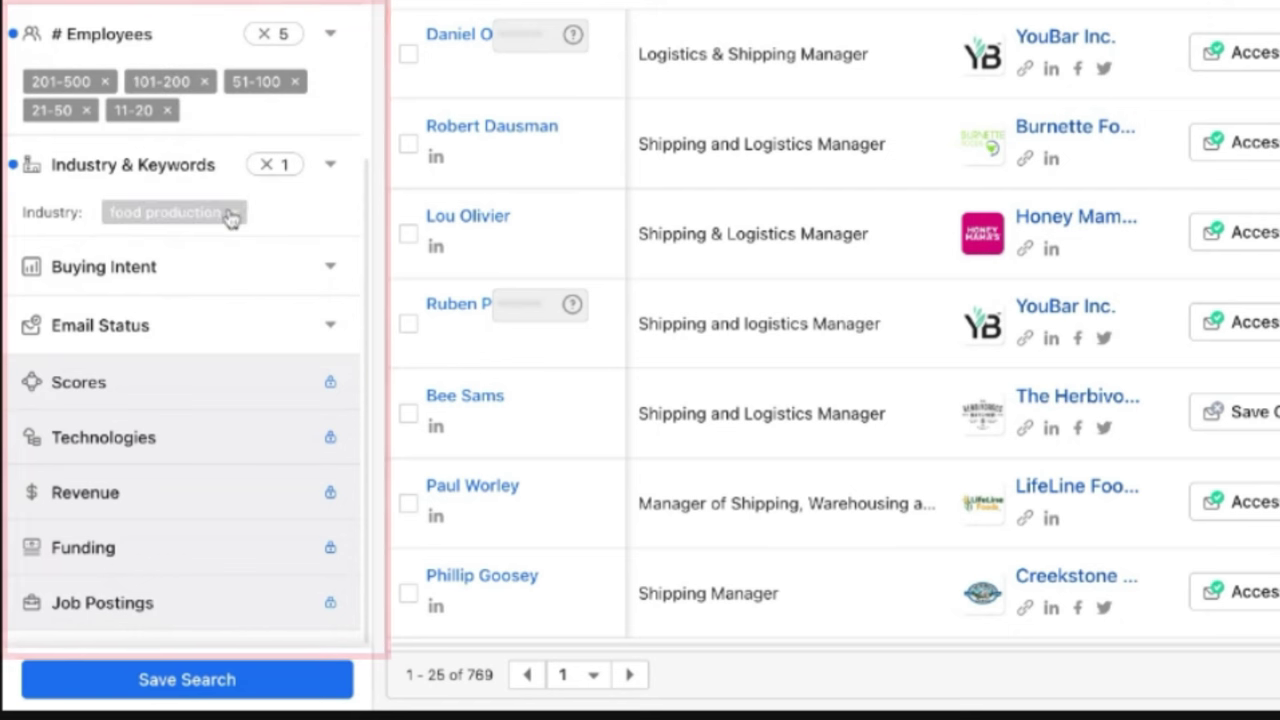
scroll(230, 218, "up", 1)
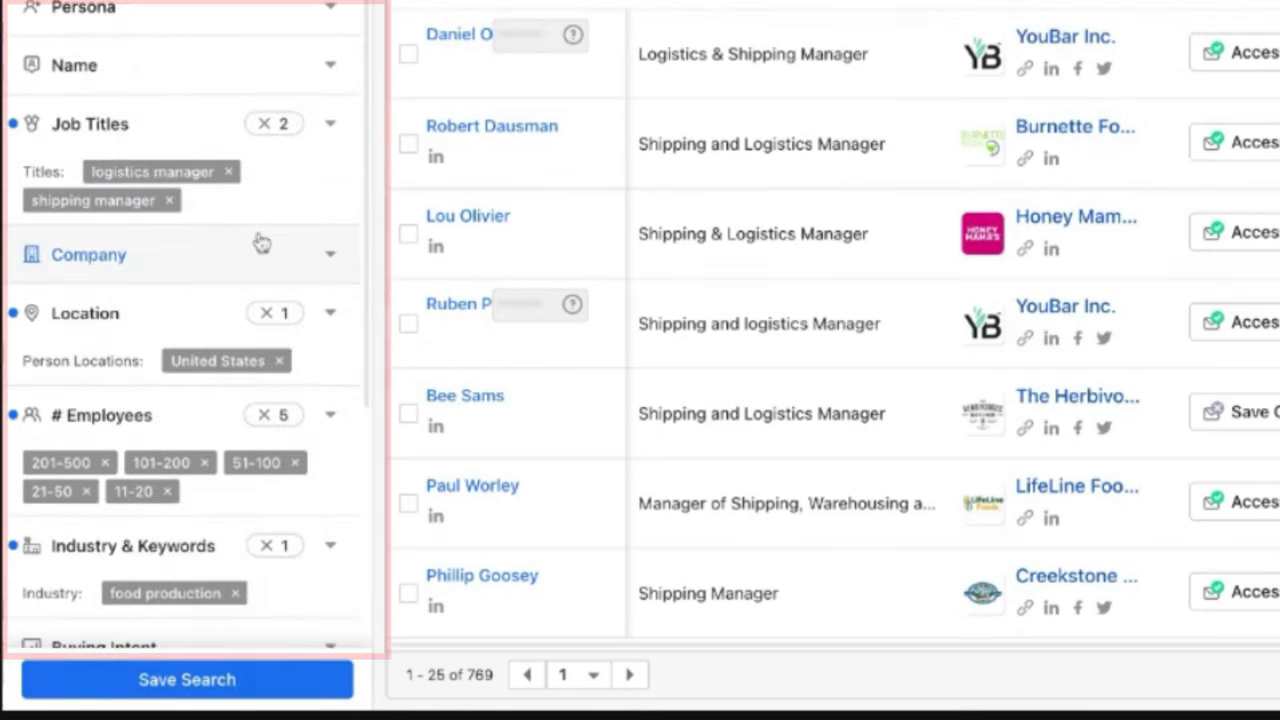